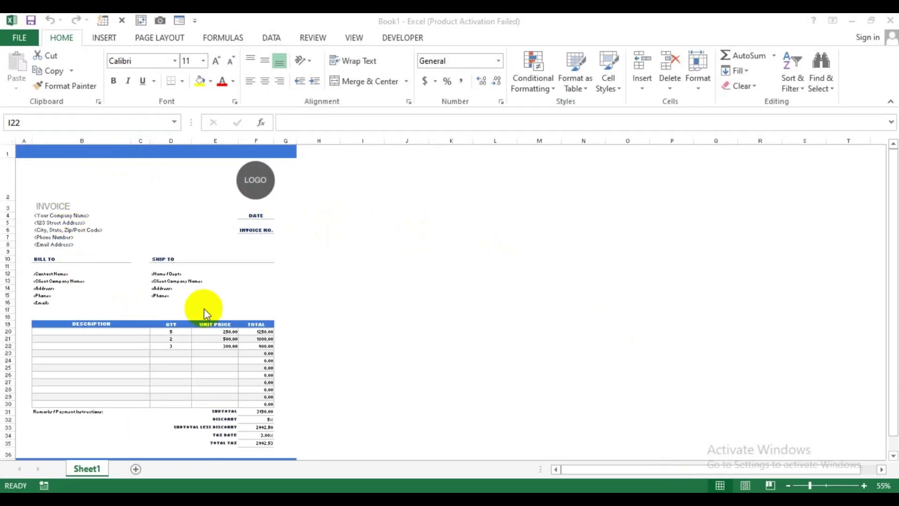
- Select cell D3 and switch the invoice to page header editing through Insert > Header & Footer
{"action": "left_click", "coordinate": [174, 205]}
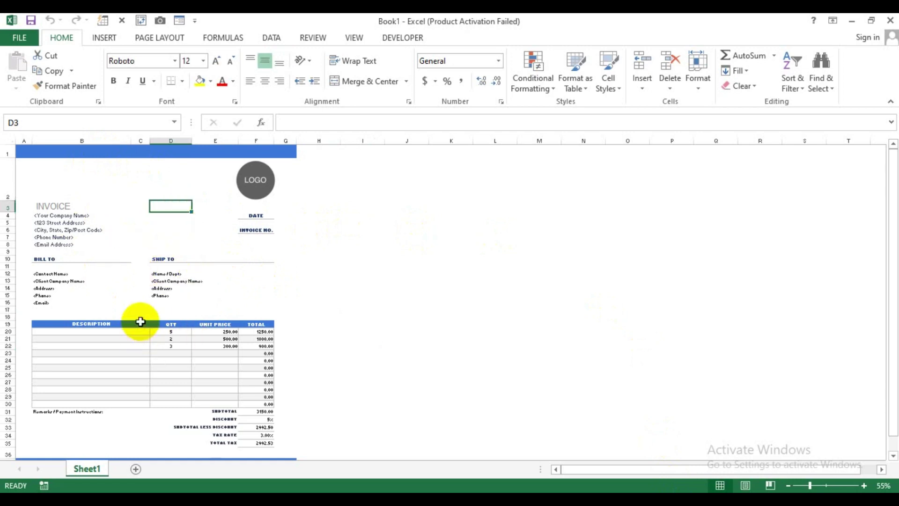
{"action": "left_click", "coordinate": [109, 40]}
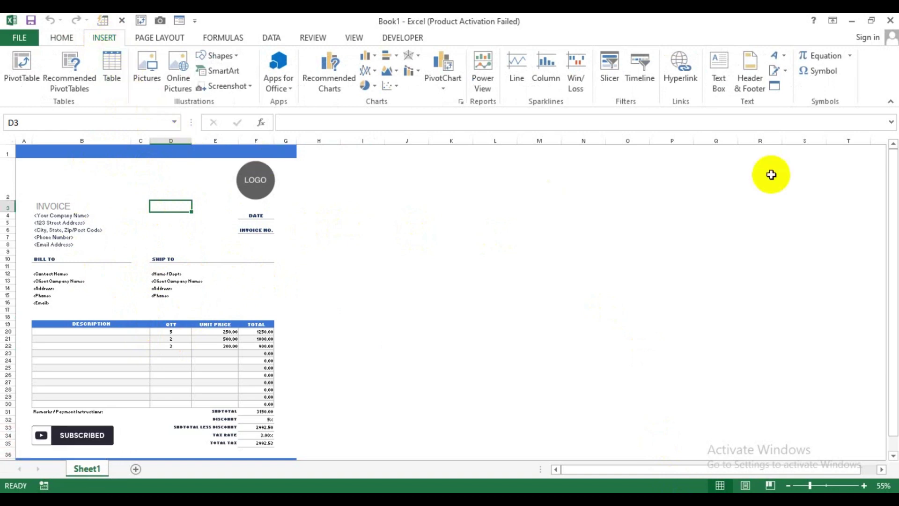
{"action": "left_click", "coordinate": [748, 95]}
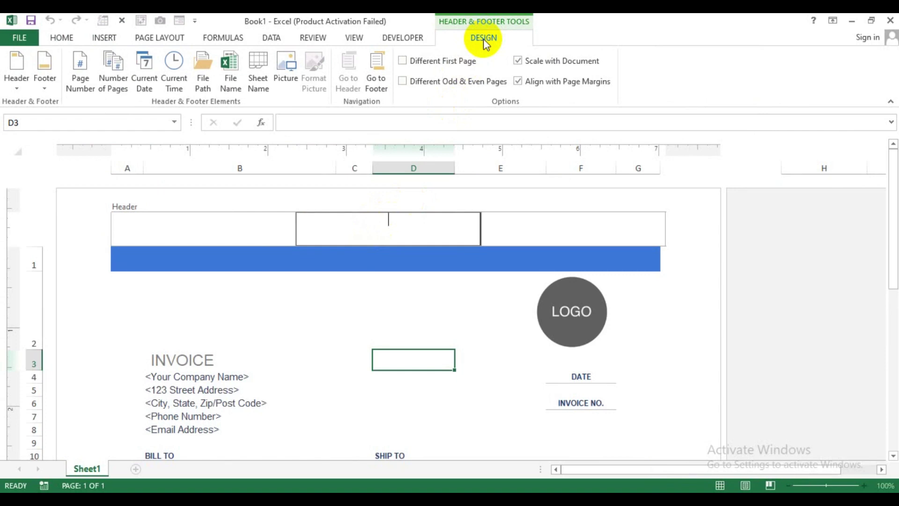
- Insert the picture my logo ss-01.jpg from a file into the centre header section
{"action": "left_click", "coordinate": [294, 77]}
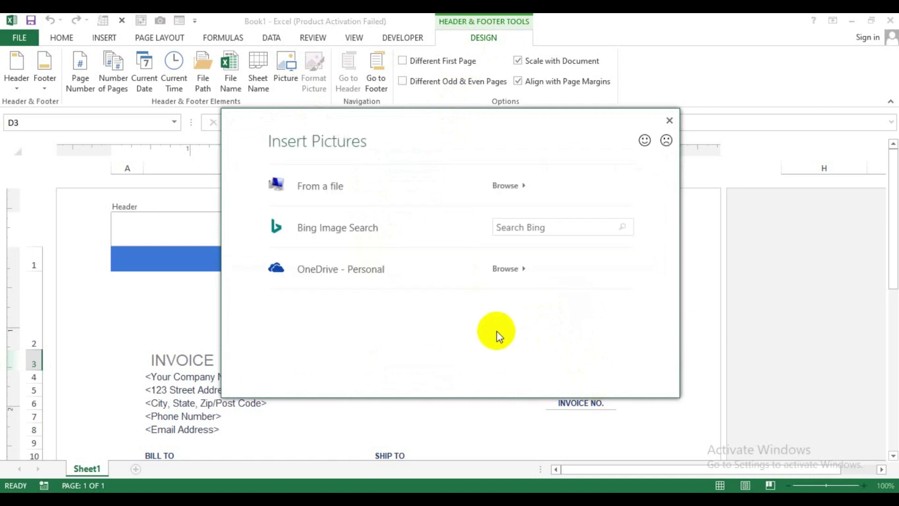
{"action": "left_click", "coordinate": [366, 187]}
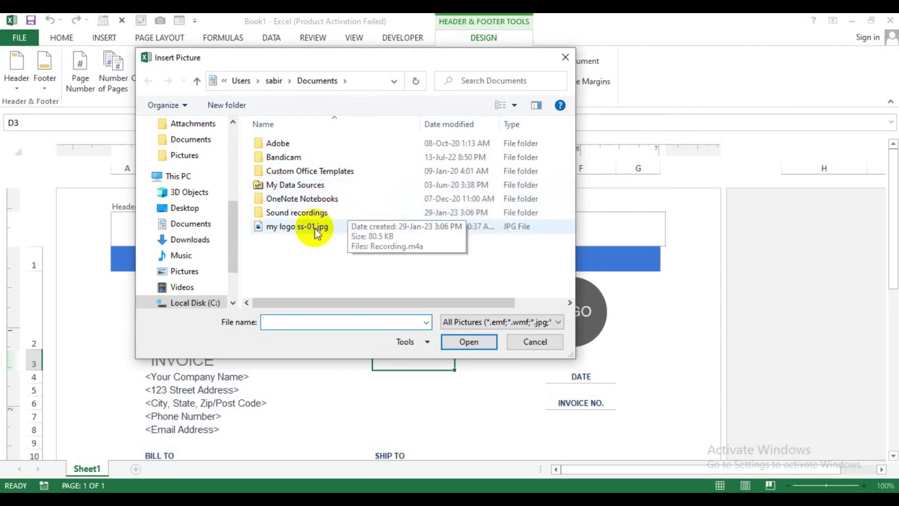
{"action": "left_click", "coordinate": [305, 227]}
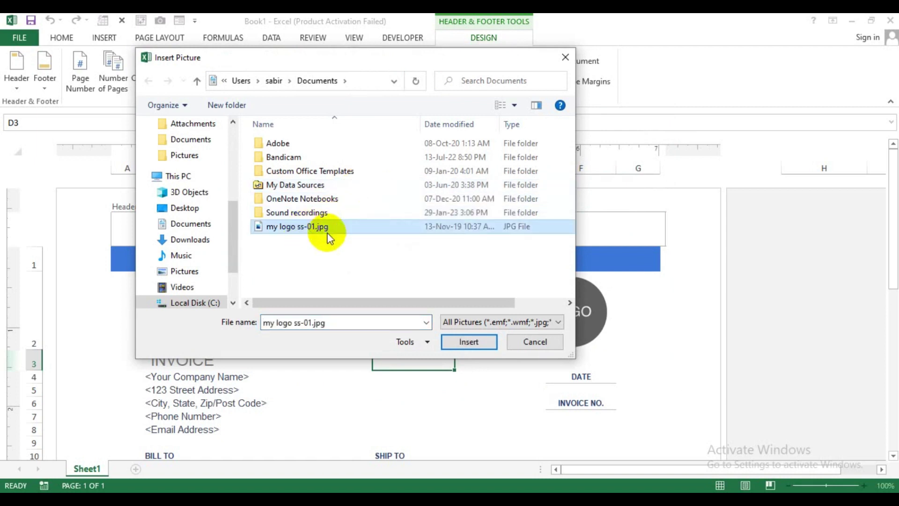
{"action": "left_click", "coordinate": [466, 344]}
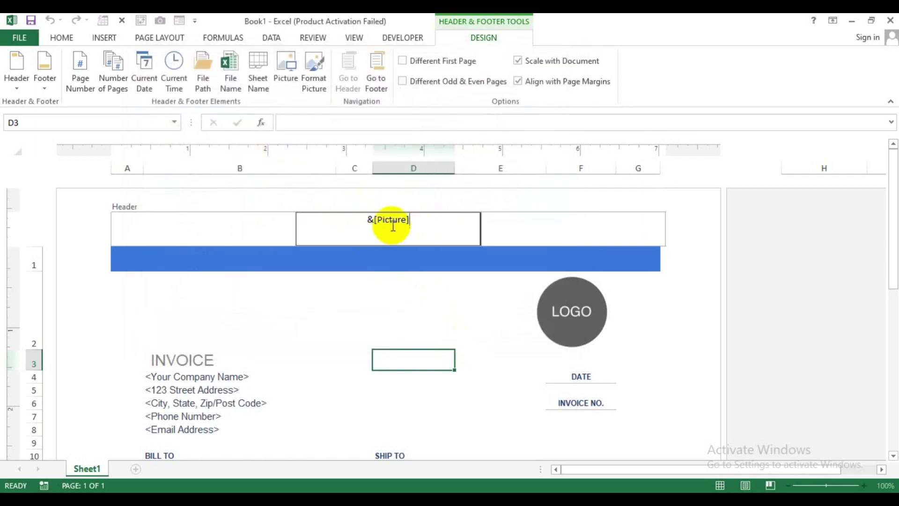
- Leave the header and scroll the page to review the large S logo behind the invoice
{"action": "left_click", "coordinate": [439, 327]}
{"action": "scroll", "coordinate": [468, 360], "scroll_direction": "down", "scroll_amount": 3}
{"action": "scroll", "coordinate": [468, 367], "scroll_direction": "up", "scroll_amount": 3}
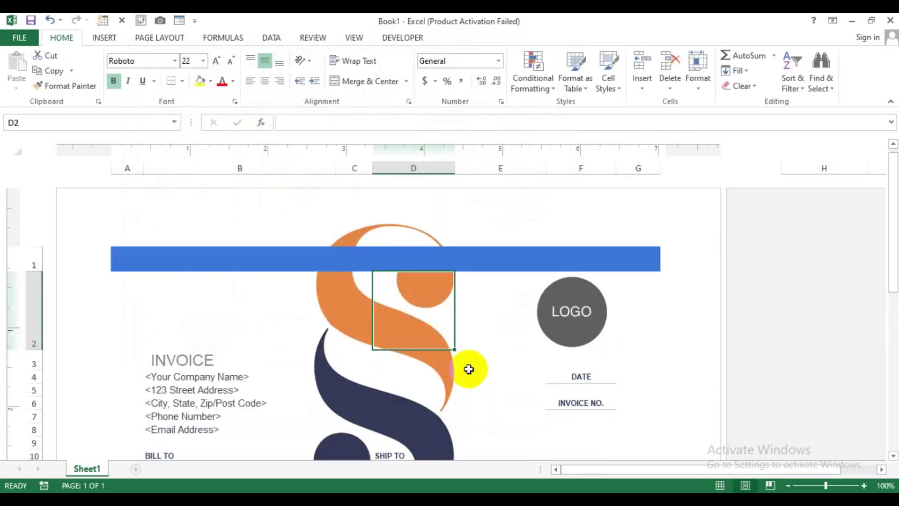
{"action": "scroll", "coordinate": [484, 365], "scroll_direction": "down", "scroll_amount": 3}
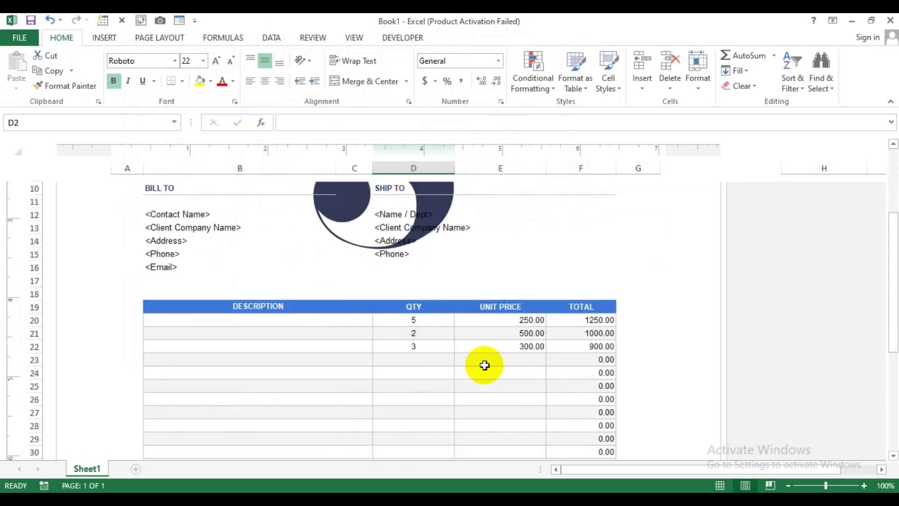
{"action": "scroll", "coordinate": [473, 365], "scroll_direction": "down", "scroll_amount": 3, "text": "ctrl"}
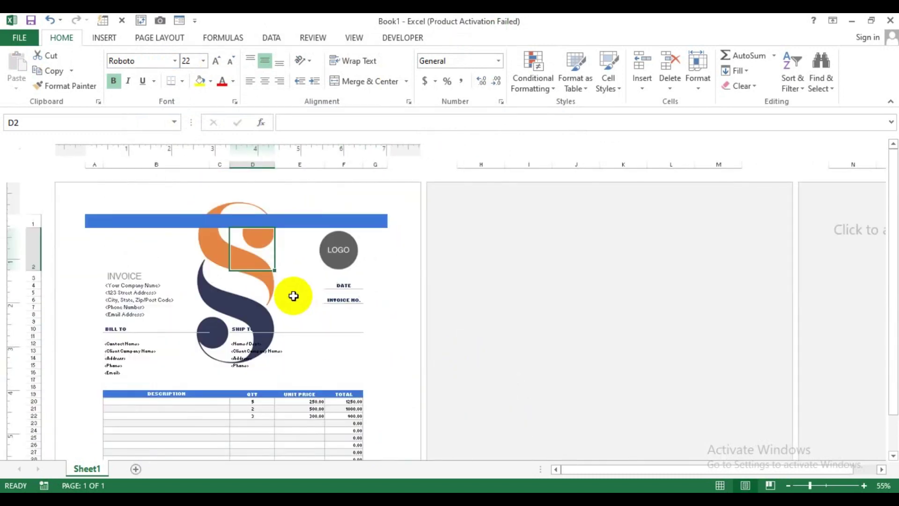
{"action": "scroll", "coordinate": [293, 295], "scroll_direction": "down", "scroll_amount": 3}
{"action": "scroll", "coordinate": [293, 296], "scroll_direction": "up", "scroll_amount": 3}
{"action": "scroll", "coordinate": [293, 299], "scroll_direction": "down", "scroll_amount": 3}
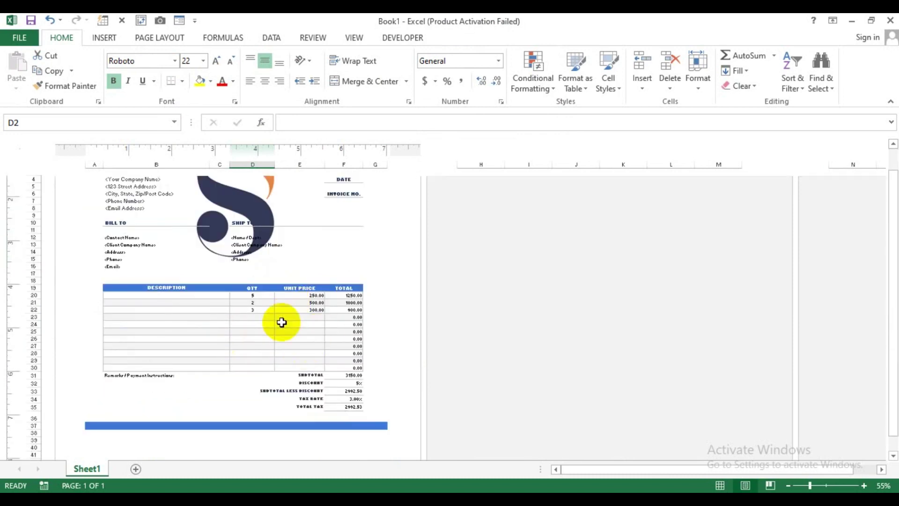
{"action": "scroll", "coordinate": [281, 322], "scroll_direction": "up", "scroll_amount": 3}
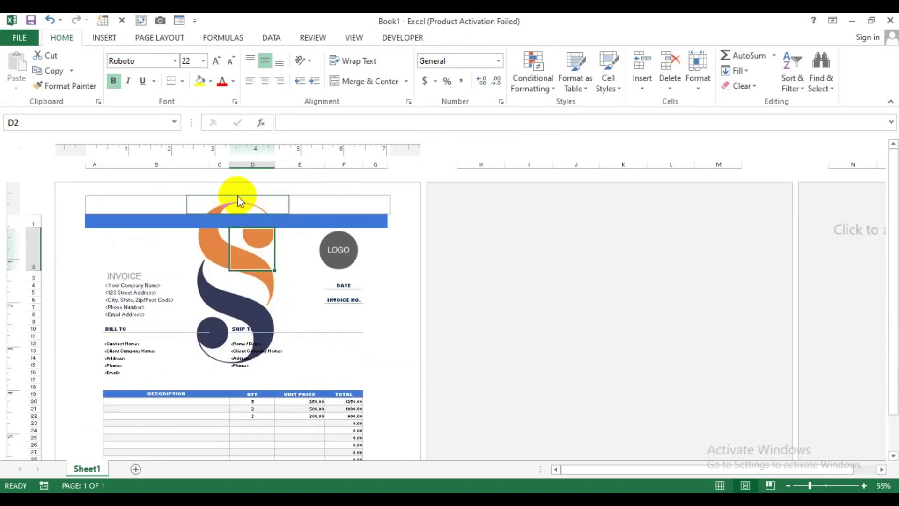
- Insert four blank lines before &[Picture] in the centre header to lower the logo
{"action": "left_click", "coordinate": [235, 197]}
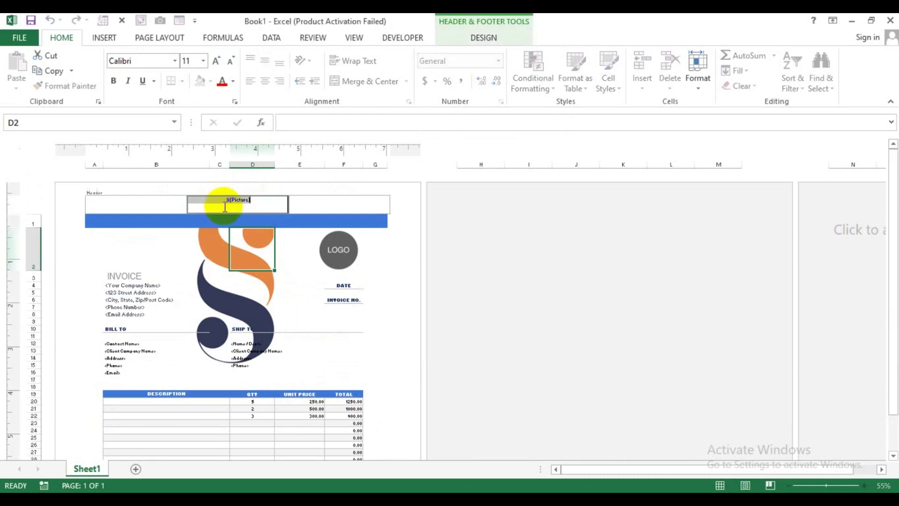
{"action": "left_click", "coordinate": [295, 275]}
{"action": "scroll", "coordinate": [295, 271], "scroll_direction": "up", "scroll_amount": 2, "text": "ctrl"}
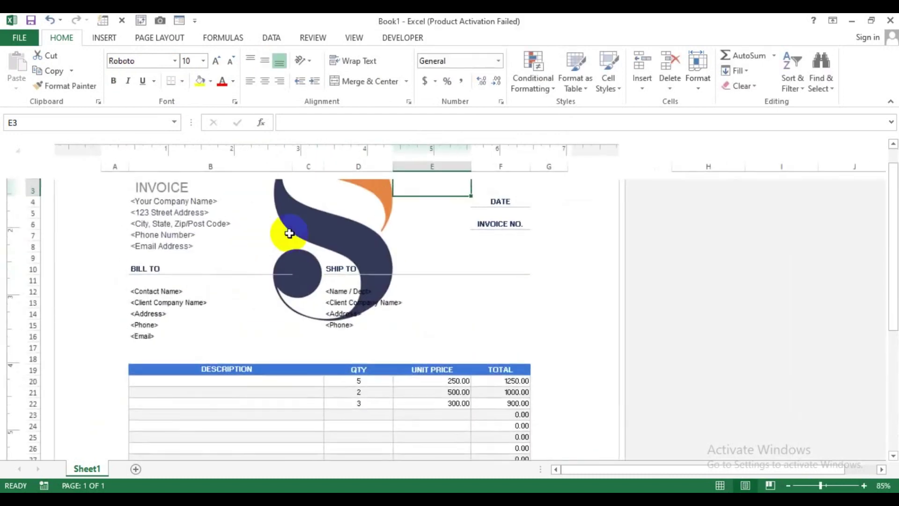
{"action": "left_click", "coordinate": [292, 216]}
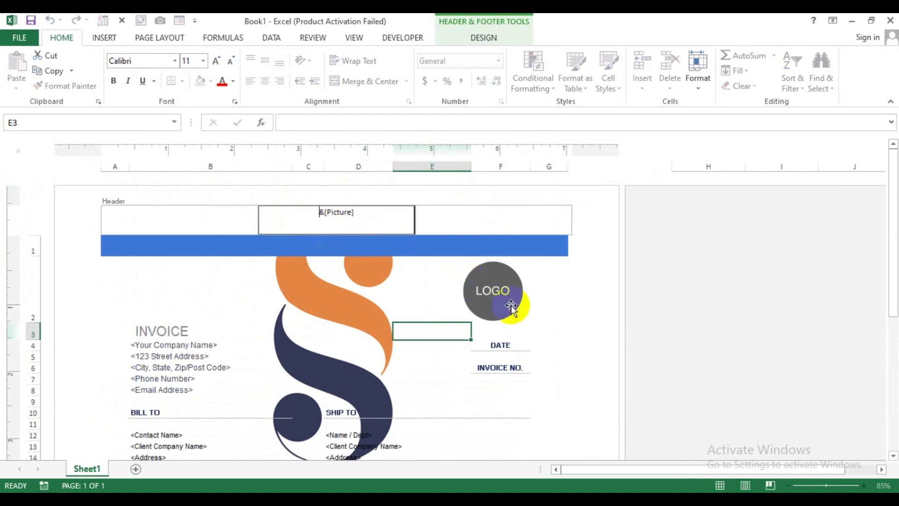
{"action": "key", "text": "Return"}
{"action": "key", "text": "Return"}
{"action": "key", "text": "Return"}
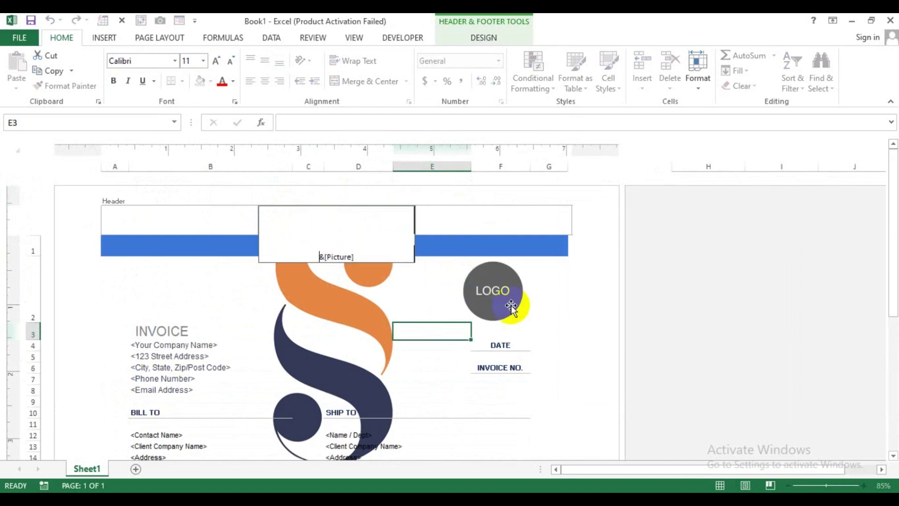
{"action": "key", "text": "Return"}
{"action": "key", "text": "Return"}
{"action": "key", "text": "Return"}
{"action": "key", "text": "Return"}
{"action": "key", "text": "Return"}
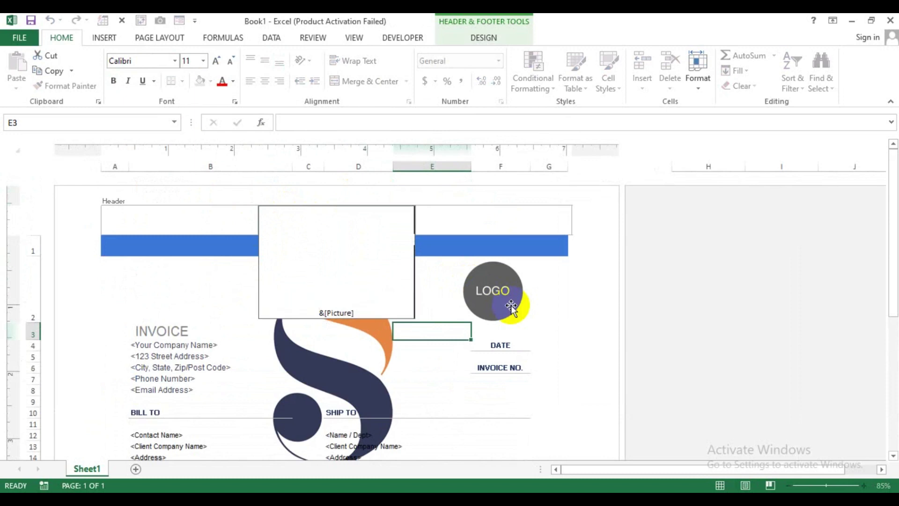
{"action": "key", "text": "Return"}
{"action": "key", "text": "Return"}
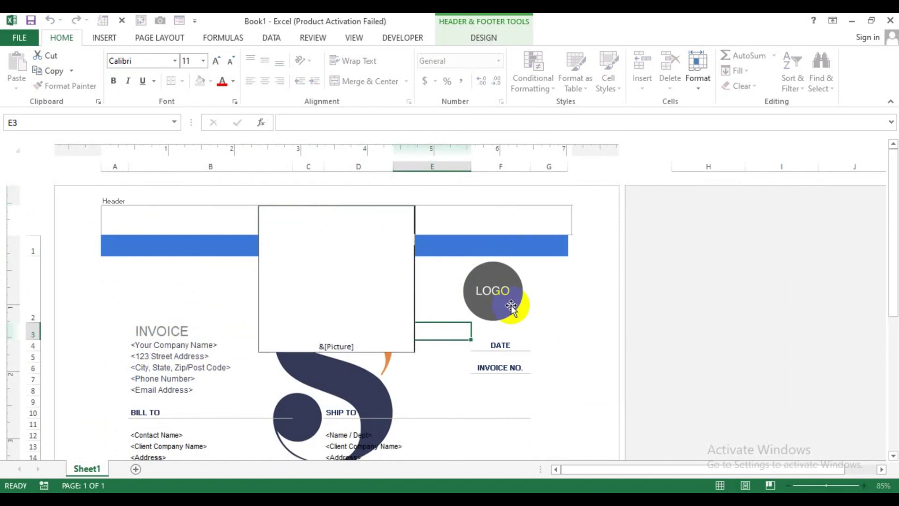
{"action": "key", "text": "Return"}
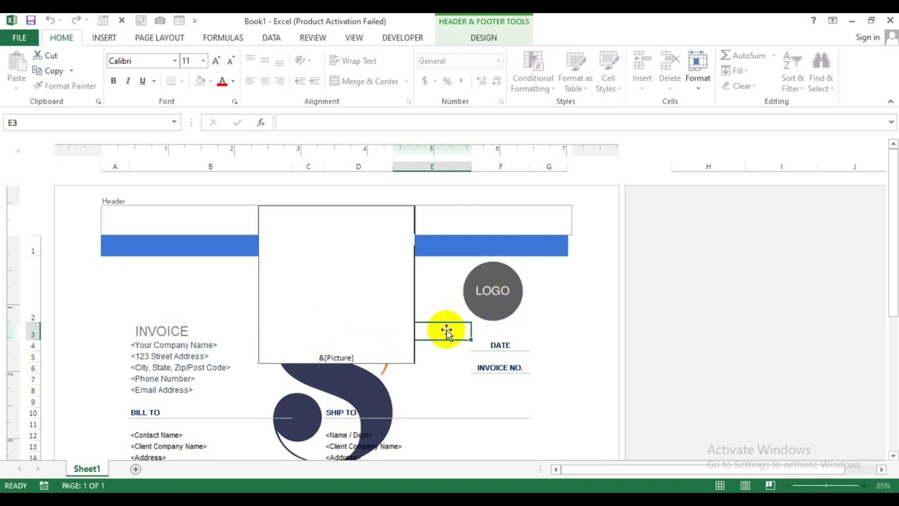
- Leave the header to render the lowered logo and scroll to review its position
{"action": "left_click", "coordinate": [543, 328]}
{"action": "left_click", "coordinate": [542, 327]}
{"action": "scroll", "coordinate": [483, 385], "scroll_direction": "down", "scroll_amount": 2}
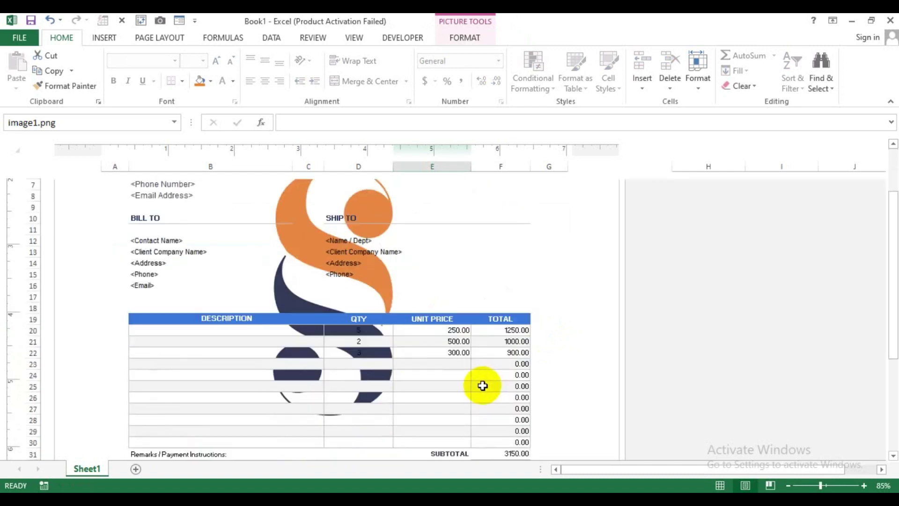
{"action": "scroll", "coordinate": [478, 383], "scroll_direction": "down", "scroll_amount": 2}
{"action": "scroll", "coordinate": [345, 354], "scroll_direction": "up", "scroll_amount": 3}
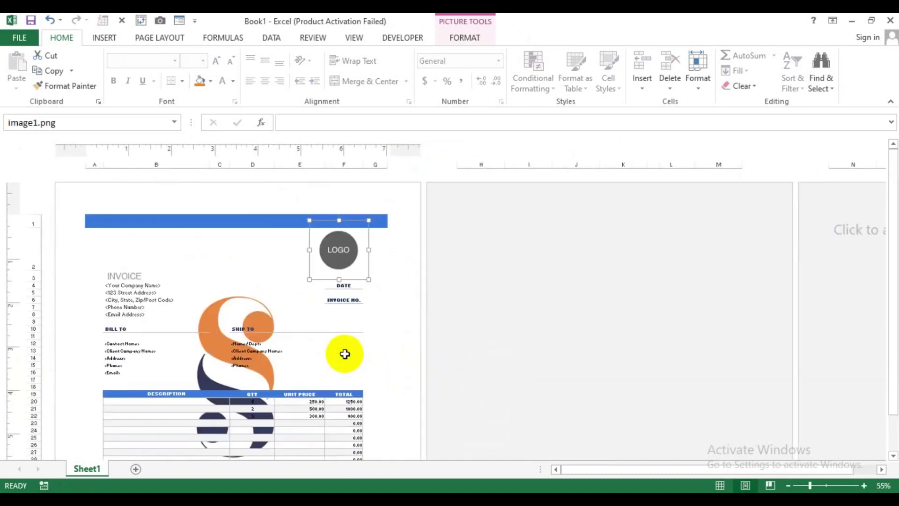
{"action": "scroll", "coordinate": [345, 354], "scroll_direction": "down", "scroll_amount": 5}
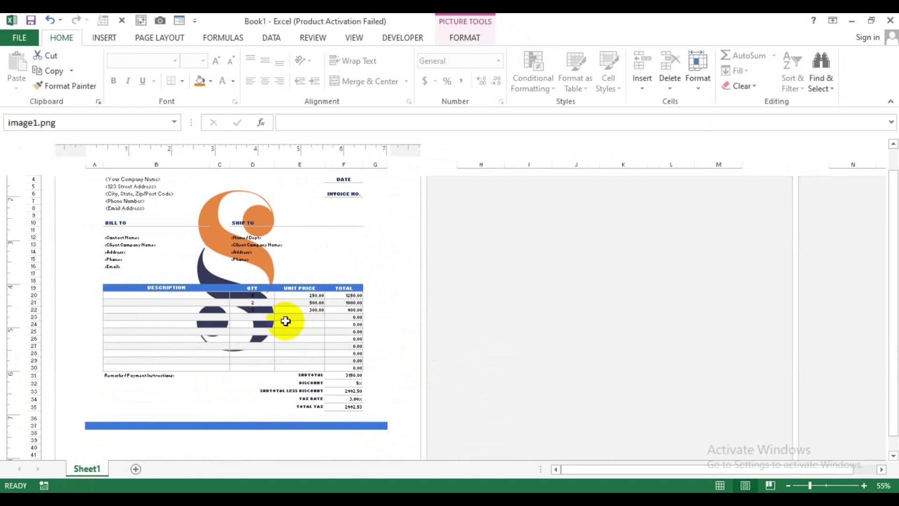
{"action": "scroll", "coordinate": [286, 320], "scroll_direction": "up", "scroll_amount": 5}
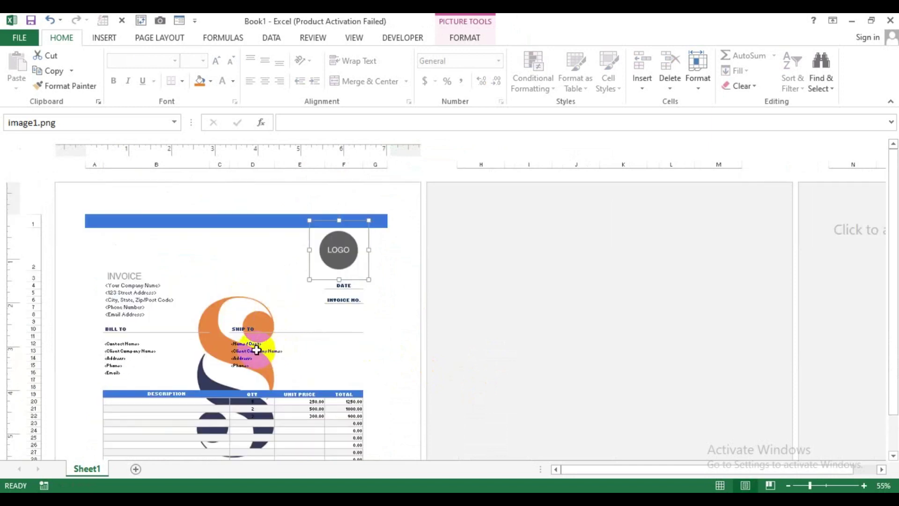
{"action": "scroll", "coordinate": [249, 351], "scroll_direction": "up", "scroll_amount": 1}
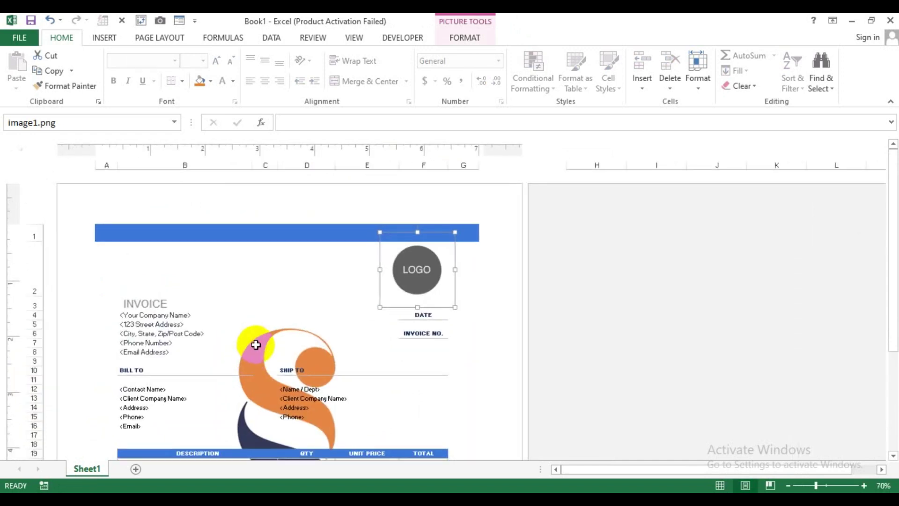
- Select range C6:D7 and cell D9, then scroll back up to the top of the sheet
{"action": "left_click", "coordinate": [255, 345]}
{"action": "left_click_drag", "start_coordinate": [255, 345], "coordinate": [300, 330]}
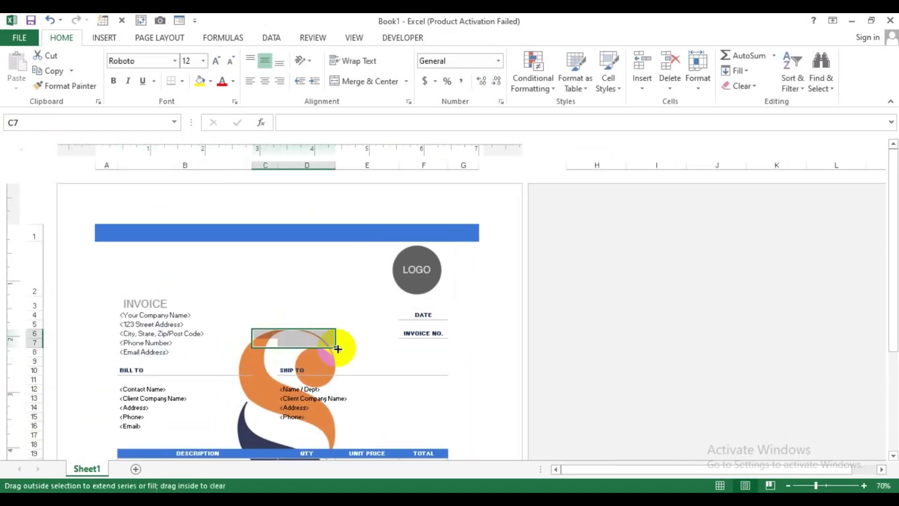
{"action": "left_click", "coordinate": [330, 361]}
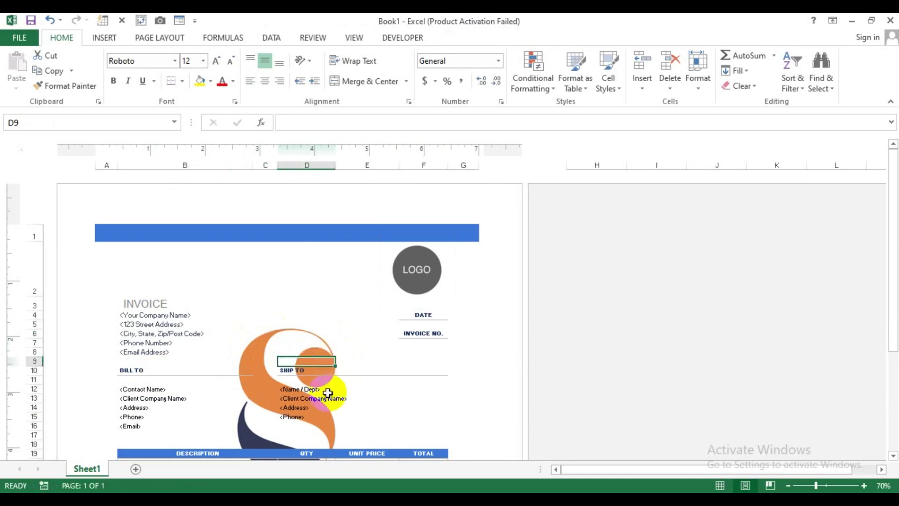
{"action": "scroll", "coordinate": [330, 396], "scroll_direction": "down", "scroll_amount": 5}
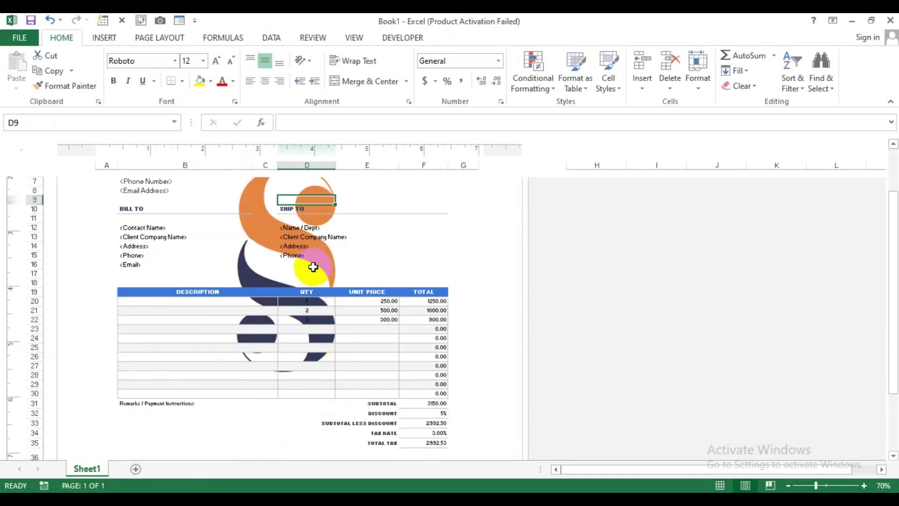
{"action": "scroll", "coordinate": [312, 267], "scroll_direction": "up", "scroll_amount": 1, "text": "ctrl"}
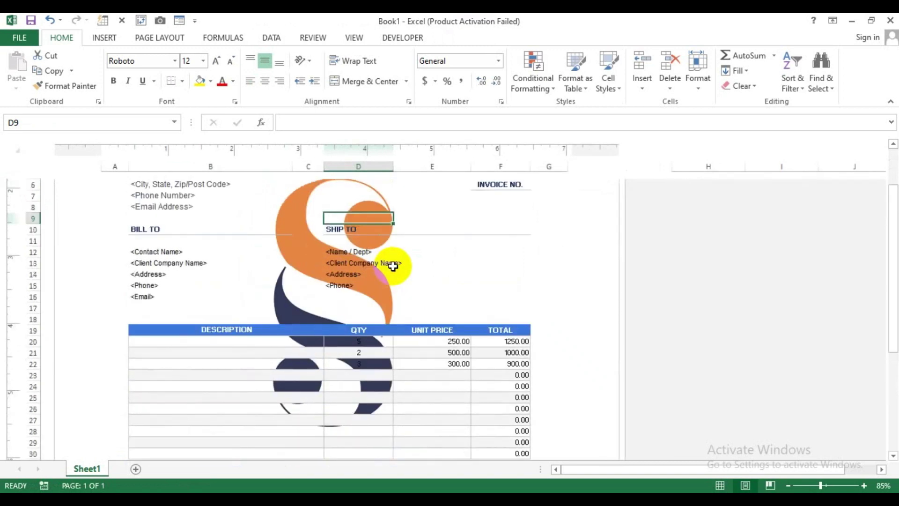
{"action": "scroll", "coordinate": [389, 262], "scroll_direction": "up", "scroll_amount": 1}
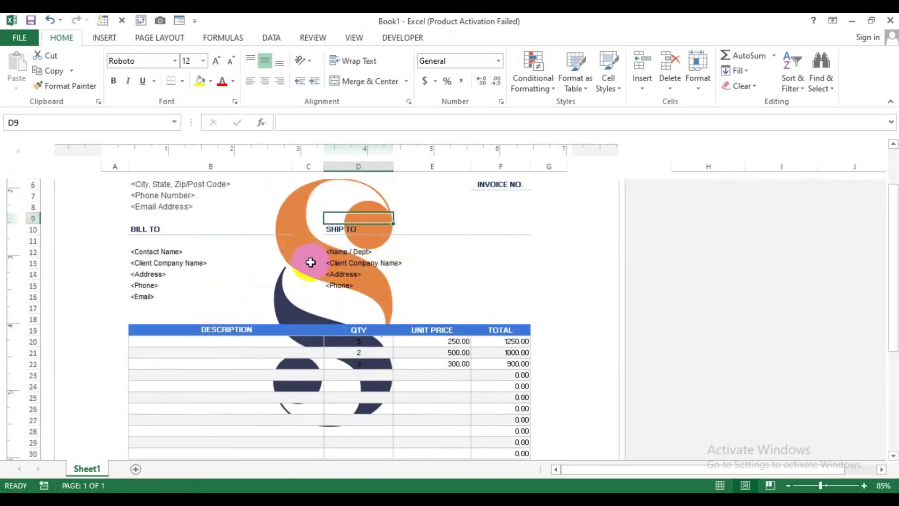
{"action": "scroll", "coordinate": [311, 263], "scroll_direction": "up", "scroll_amount": 2}
- Give the header logo picture Washout colour at 85% brightness and 15% contrast
{"action": "left_click", "coordinate": [327, 216]}
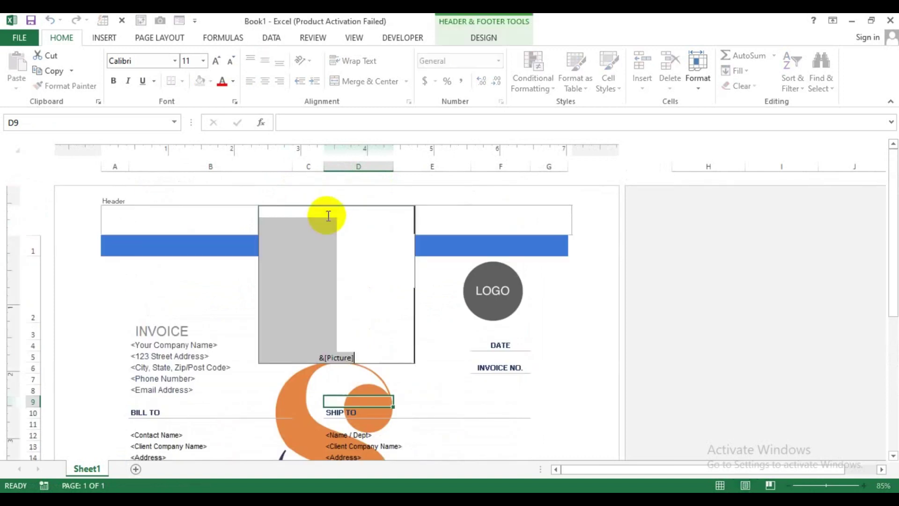
{"action": "left_click", "coordinate": [483, 39]}
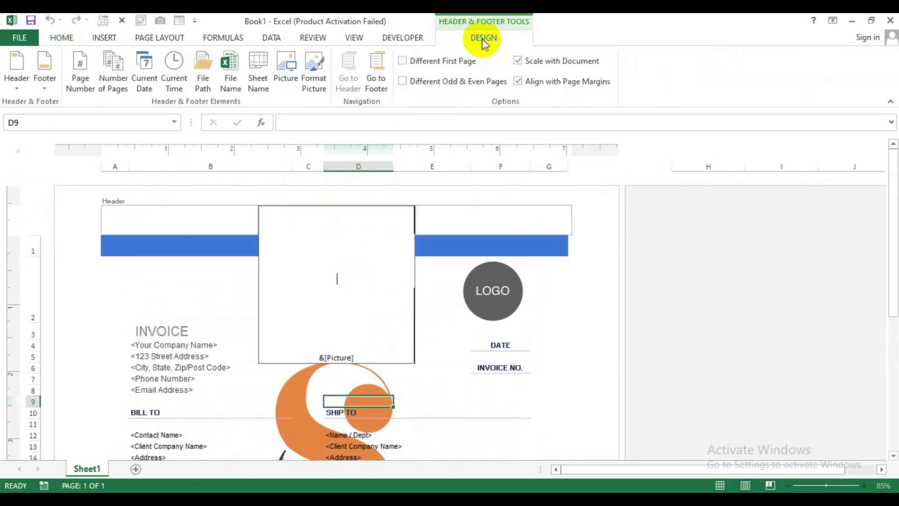
{"action": "left_click", "coordinate": [318, 89]}
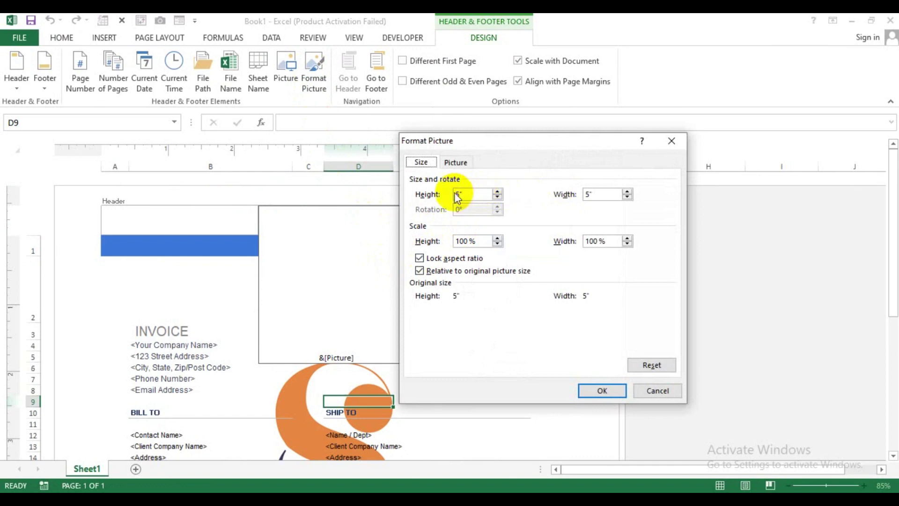
{"action": "left_click", "coordinate": [456, 163]}
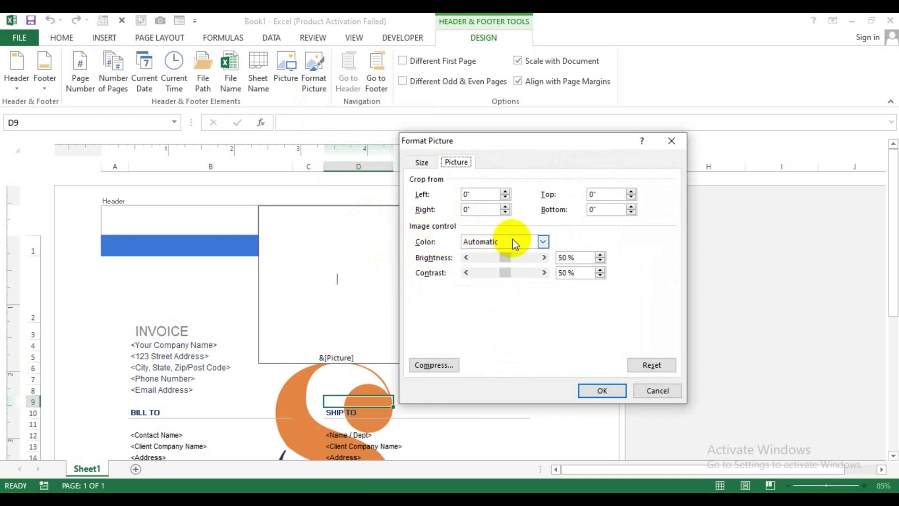
{"action": "left_click", "coordinate": [542, 241]}
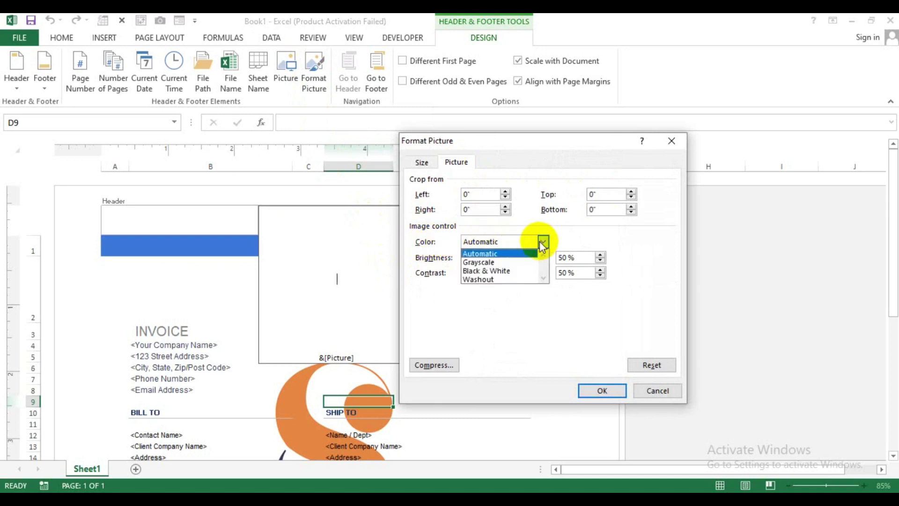
{"action": "left_click", "coordinate": [499, 280]}
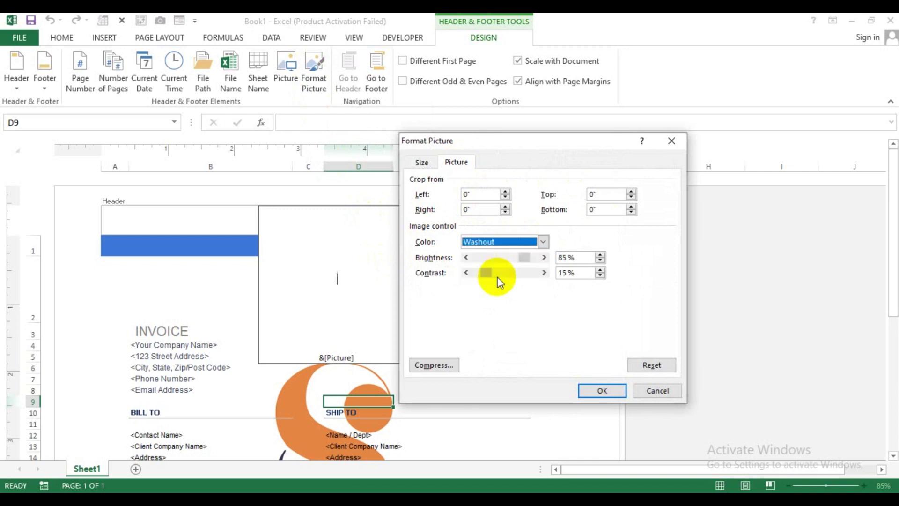
{"action": "left_click", "coordinate": [604, 392]}
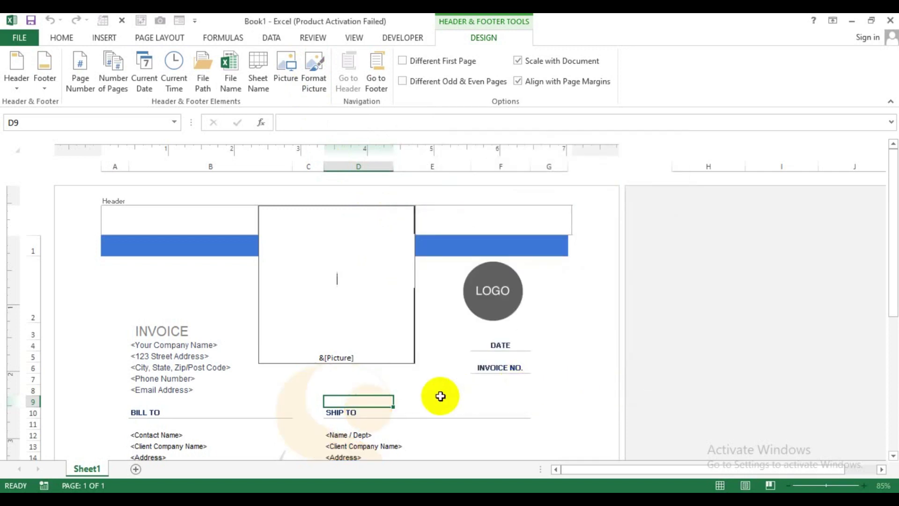
- Return to the worksheet and scroll the page to check the faded S logo watermark
{"action": "left_click", "coordinate": [440, 396]}
{"action": "scroll", "coordinate": [423, 397], "scroll_direction": "down", "scroll_amount": 3}
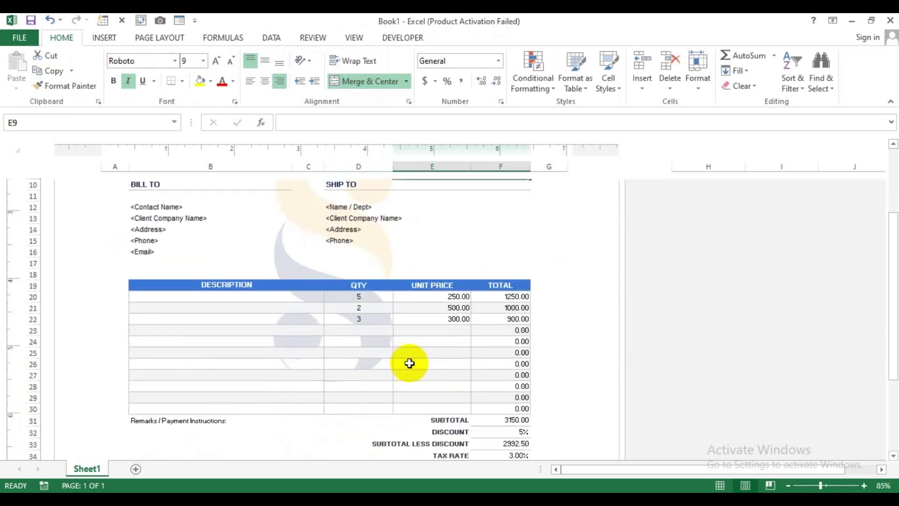
{"action": "scroll", "coordinate": [407, 359], "scroll_direction": "up", "scroll_amount": 1}
{"action": "scroll", "coordinate": [417, 322], "scroll_direction": "down", "scroll_amount": 1, "text": "ctrl"}
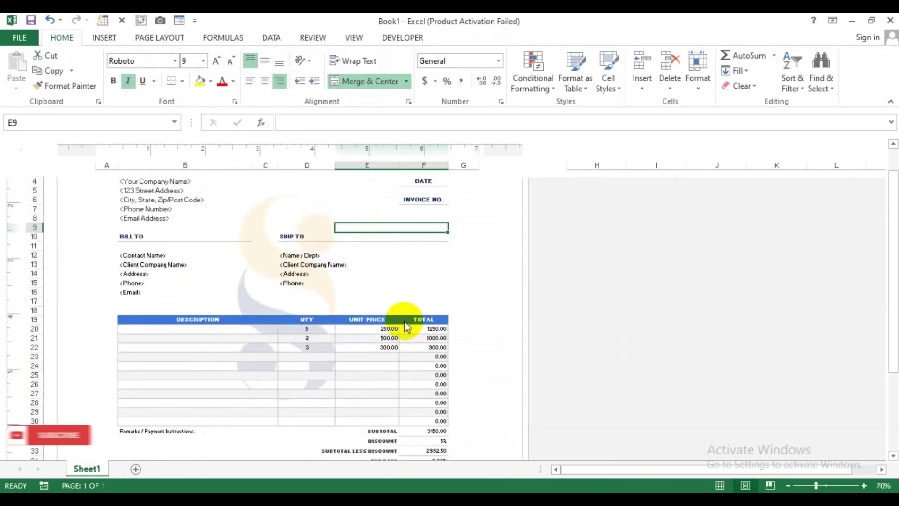
{"action": "scroll", "coordinate": [403, 322], "scroll_direction": "down", "scroll_amount": 1, "text": "ctrl"}
{"action": "scroll", "coordinate": [343, 304], "scroll_direction": "up", "scroll_amount": 2}
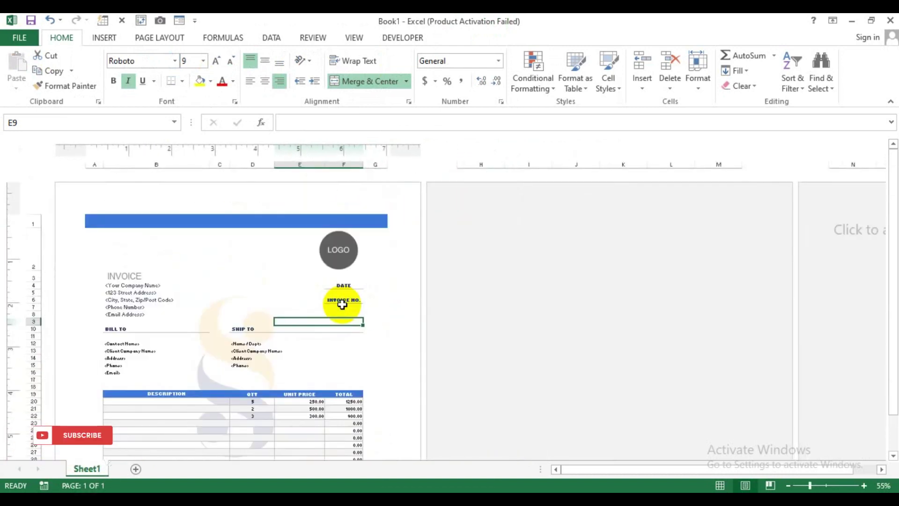